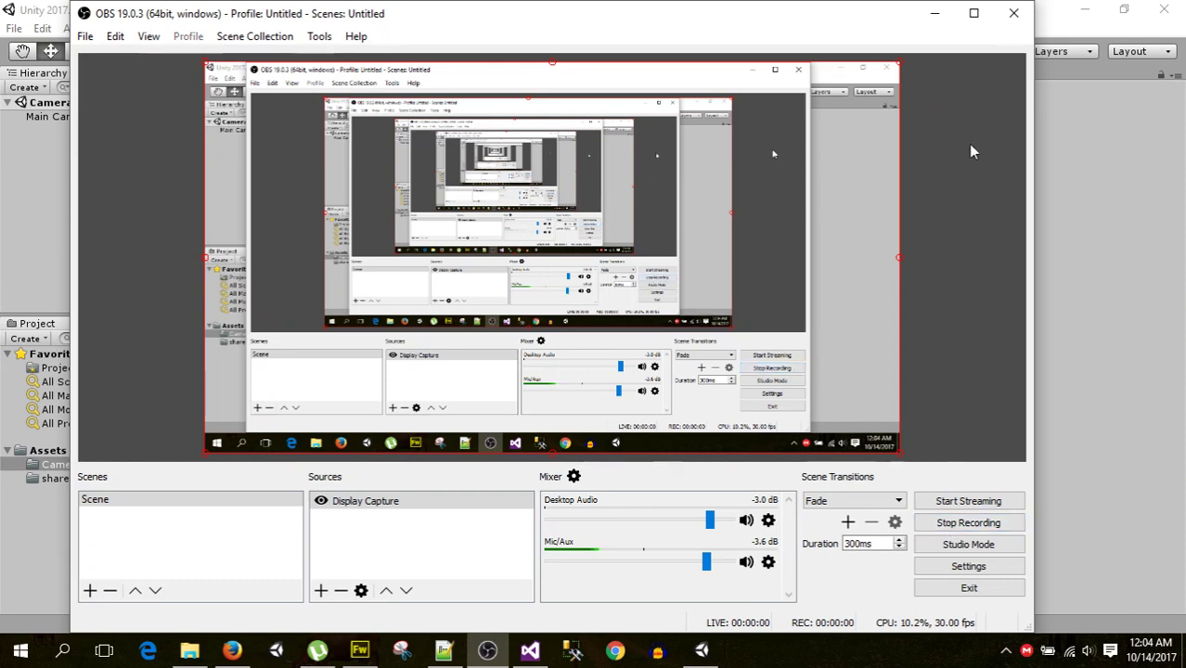
- Start the OBS screen recording and bring the Unity editor into view
click(934, 13)
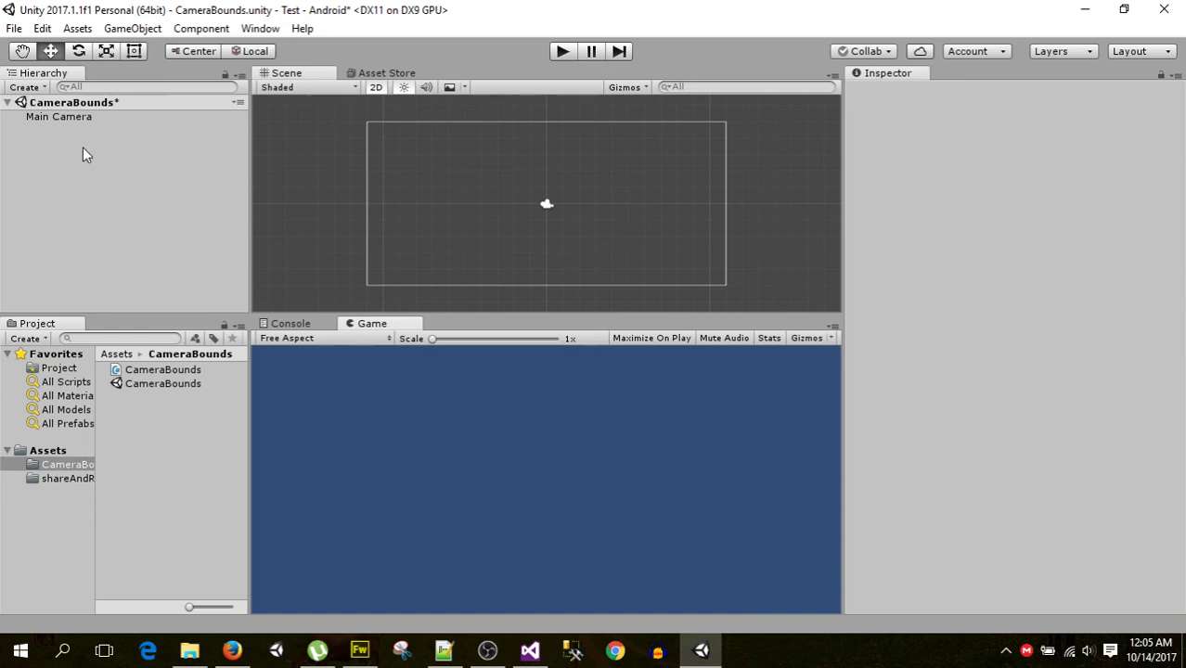
- Attach the CameraBounds script to the Main Camera and expand its Right and Left fields
click(74, 121)
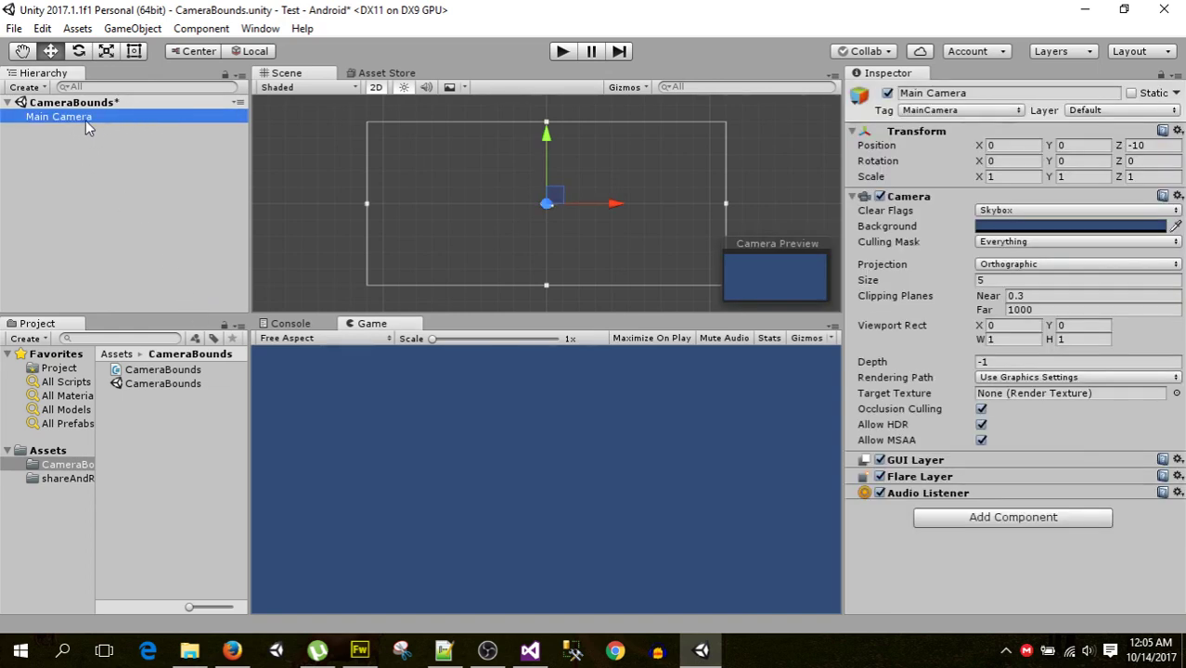
click(159, 412)
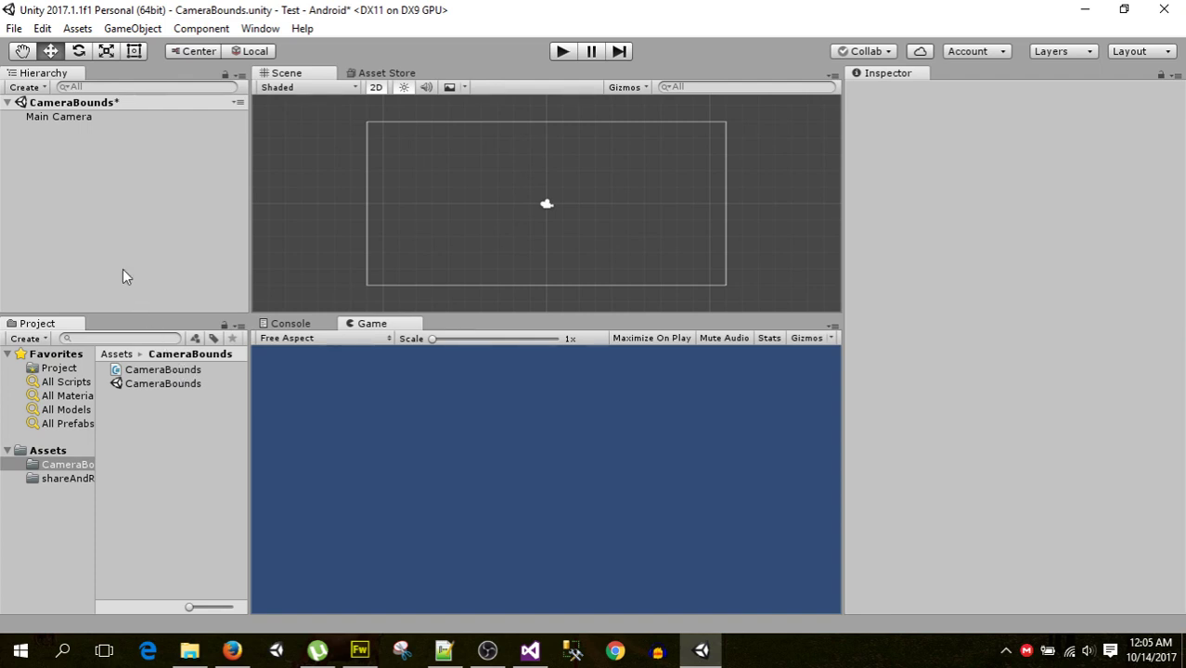
click(64, 118)
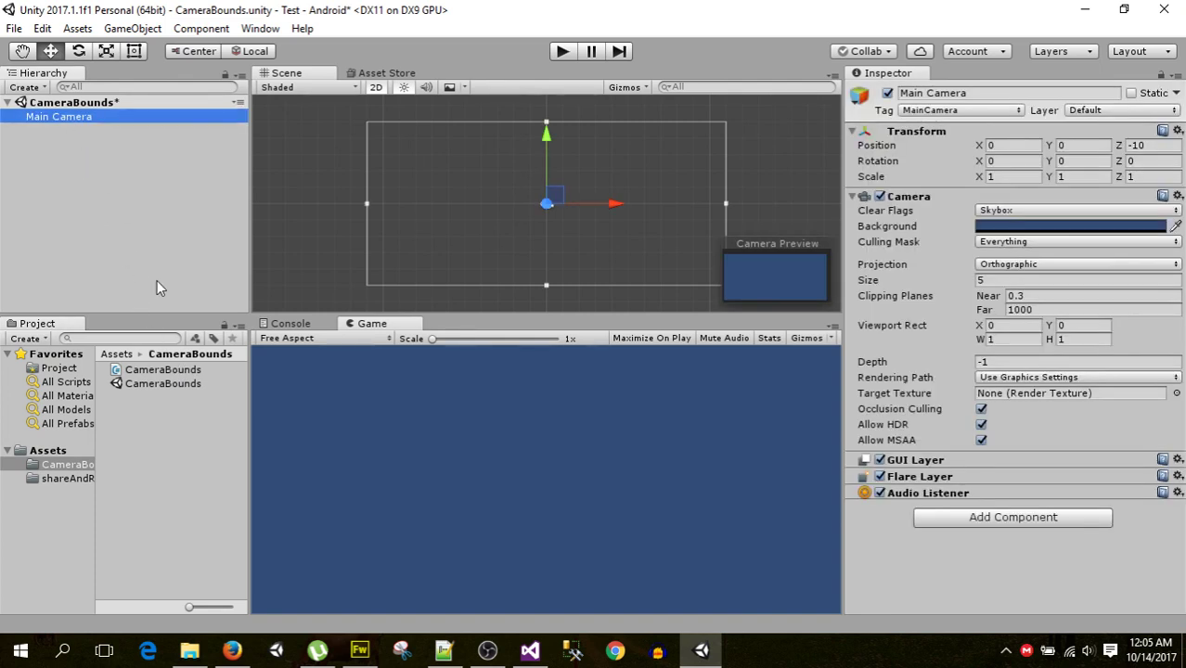
click(173, 372)
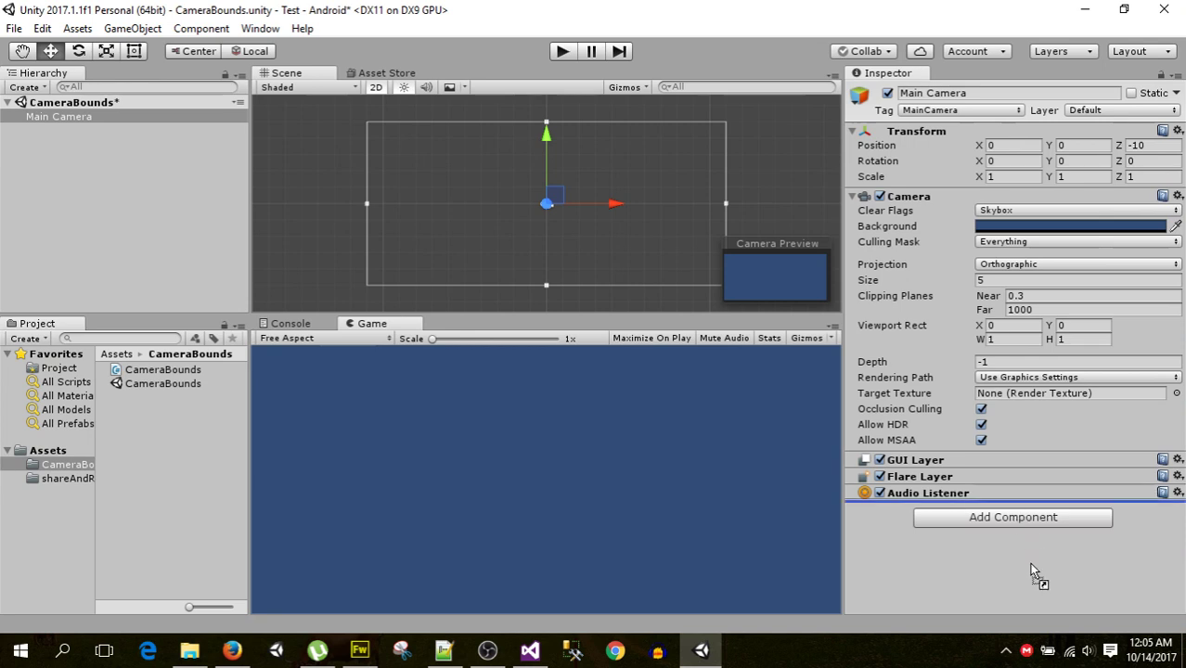
drag(173, 371, 1029, 563)
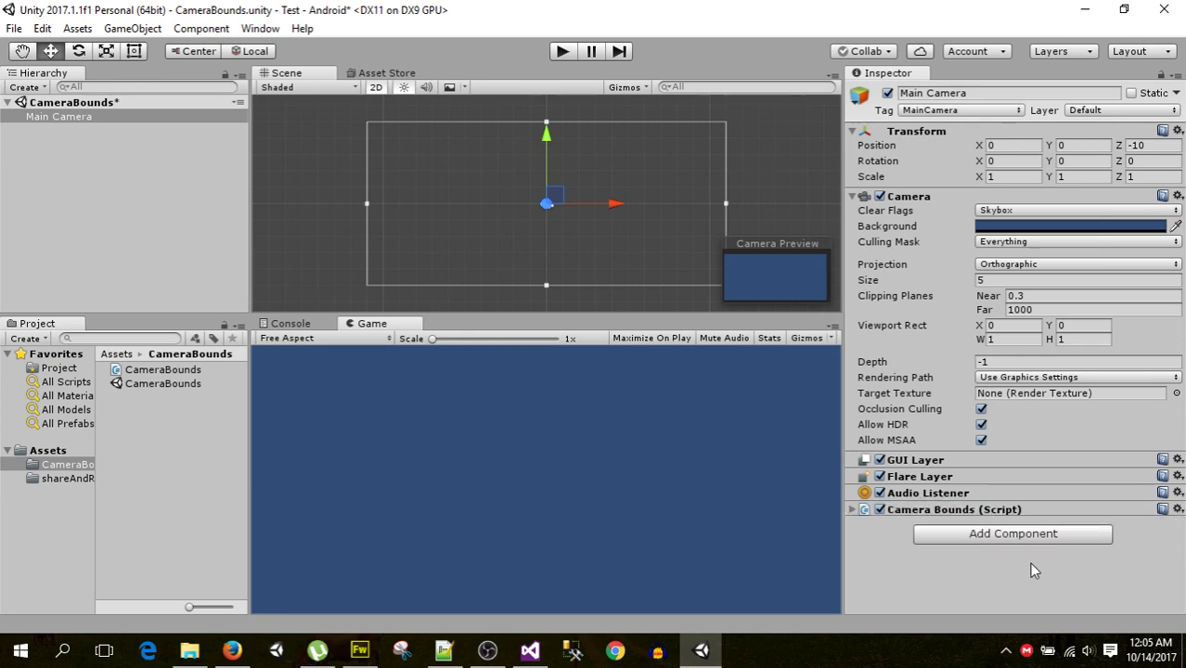
click(852, 511)
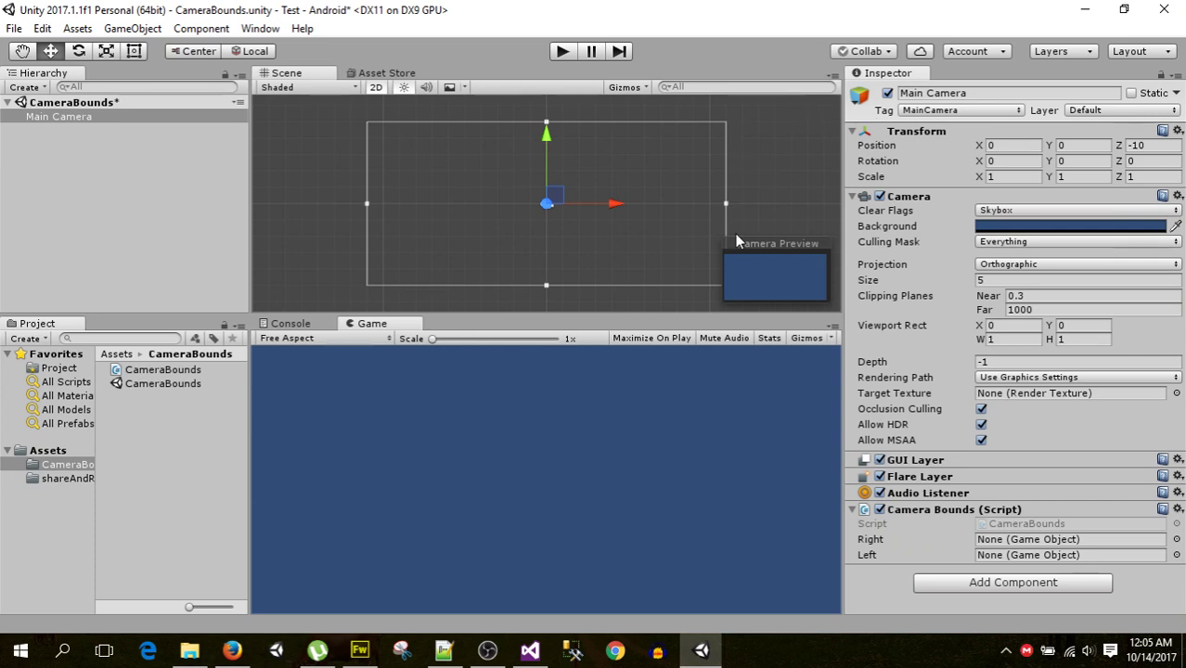
- Add a cube and stretch it vertically with the Rect tool to span the camera's height
click(87, 162)
click(43, 86)
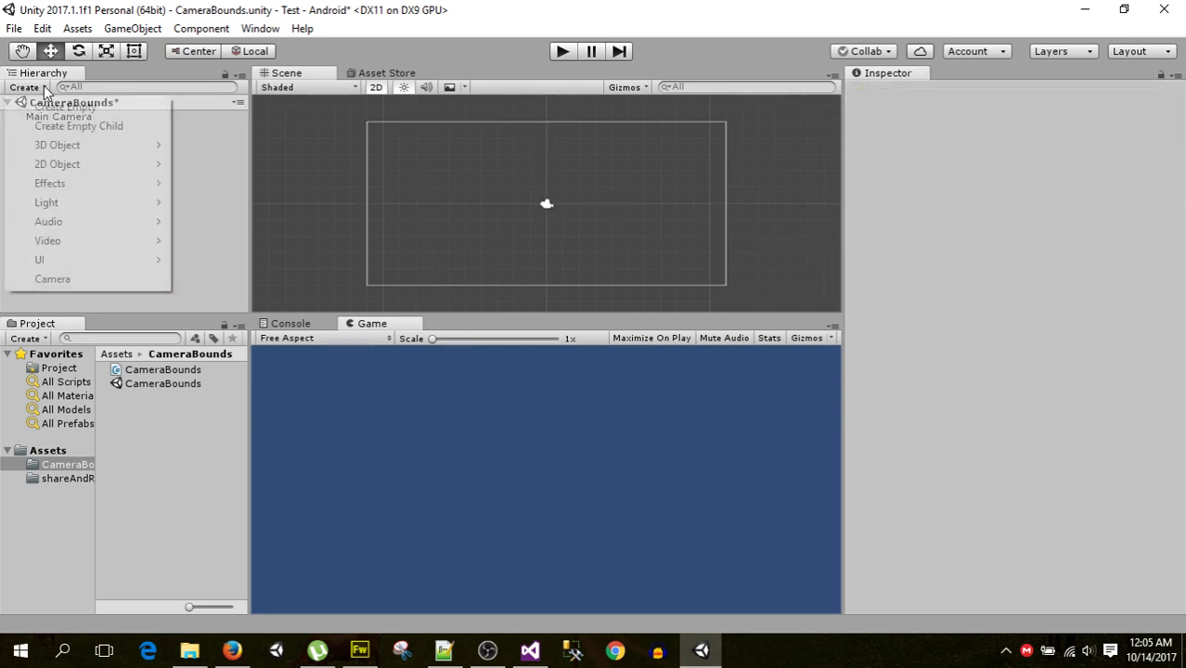
mouse_move(97, 151)
click(212, 150)
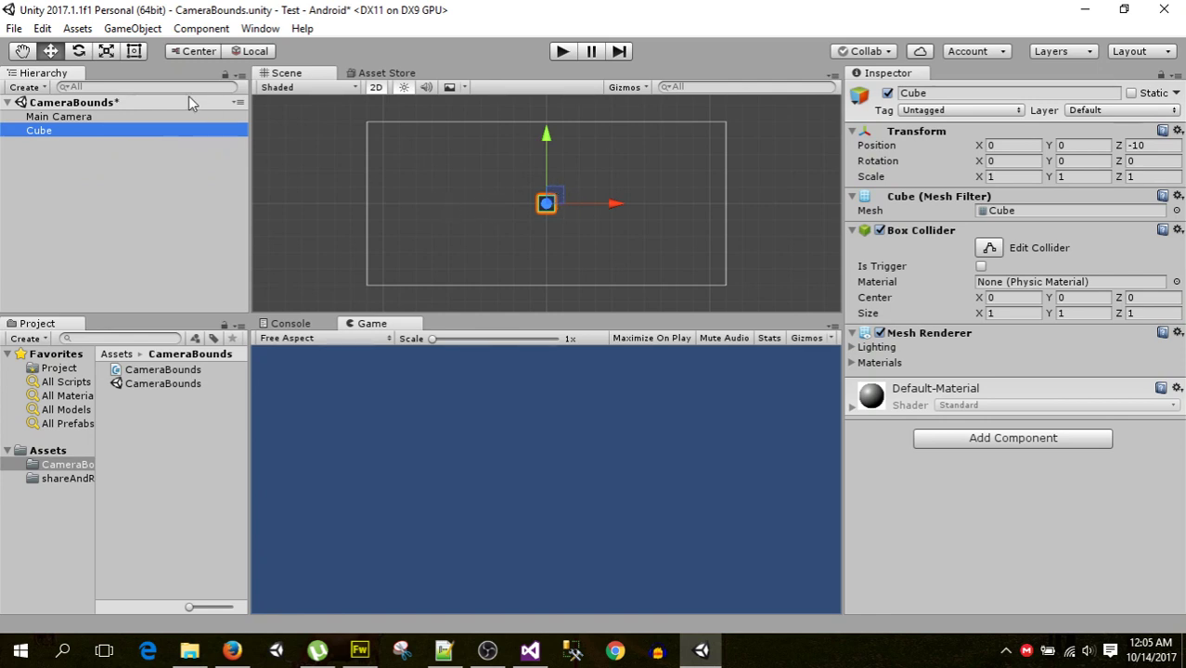
click(134, 51)
drag(546, 212, 545, 285)
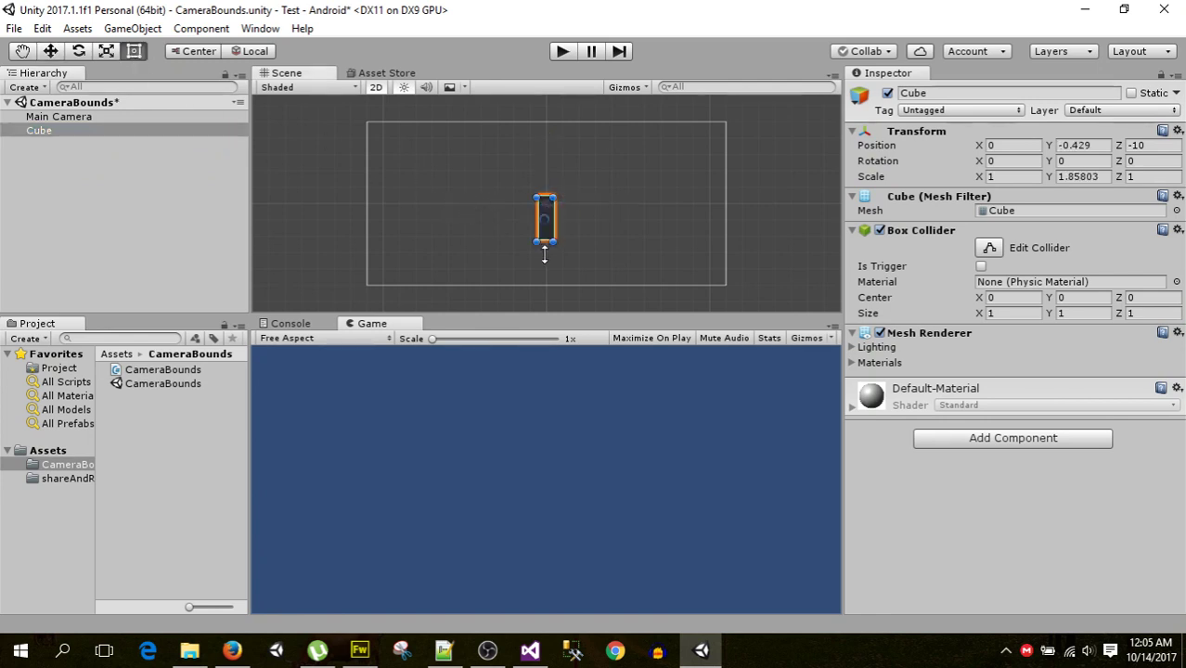
drag(545, 197, 545, 127)
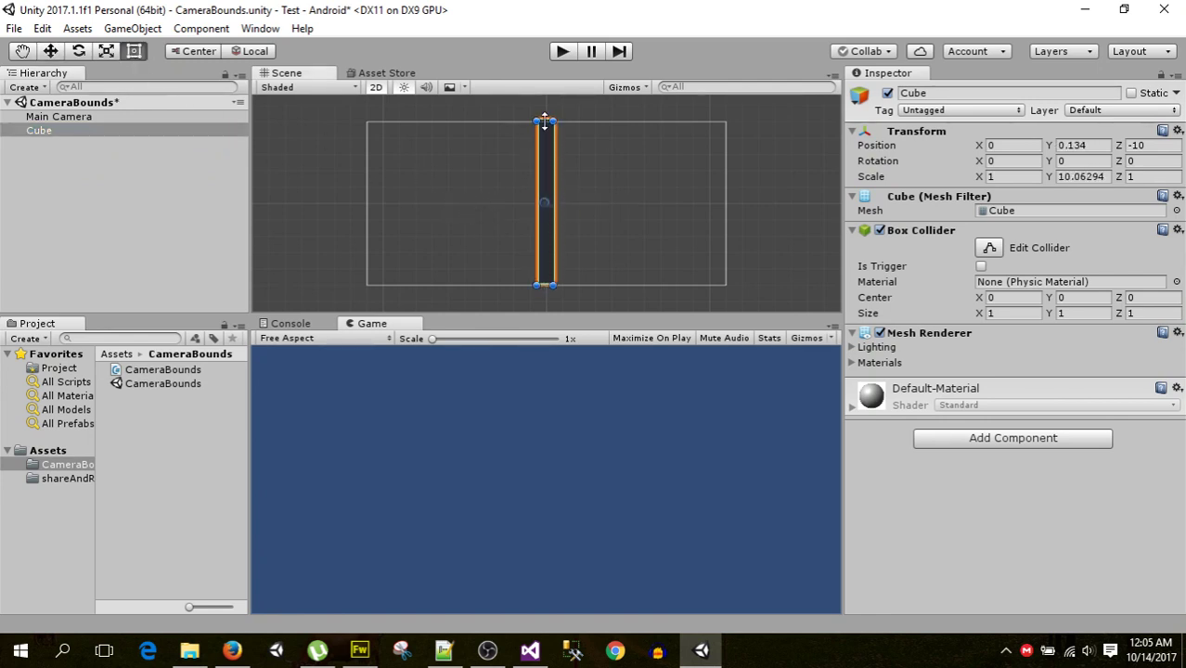
- Rename the cube 'left', duplicate it, and name the copy 'Right'
click(58, 129)
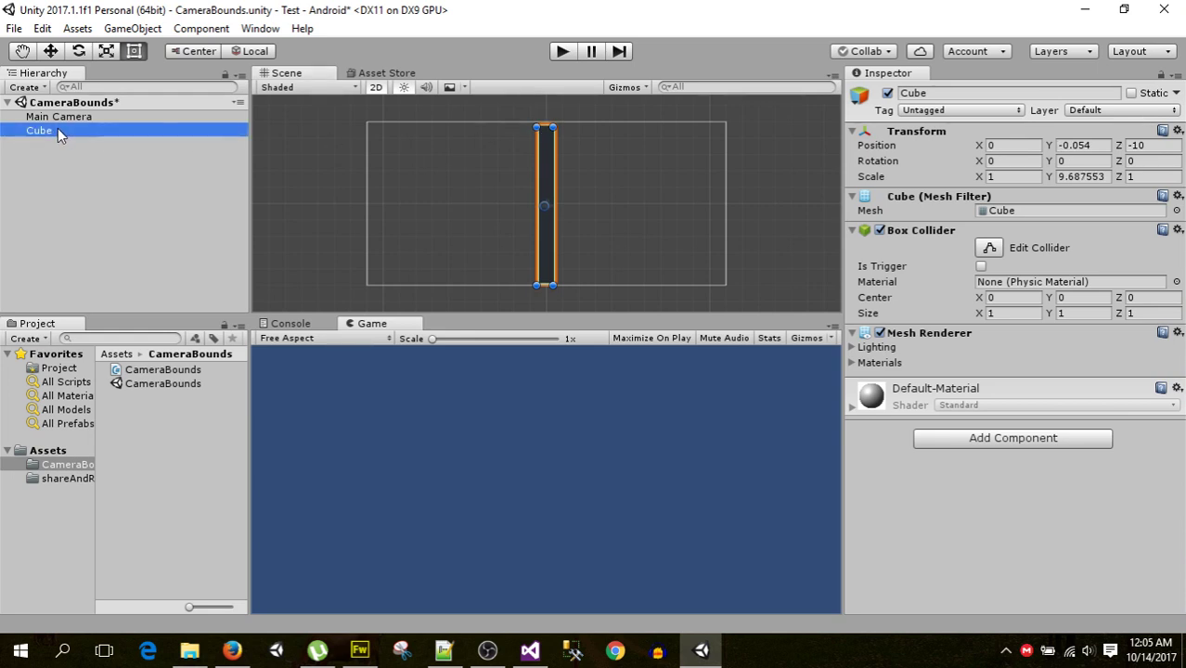
click(57, 129)
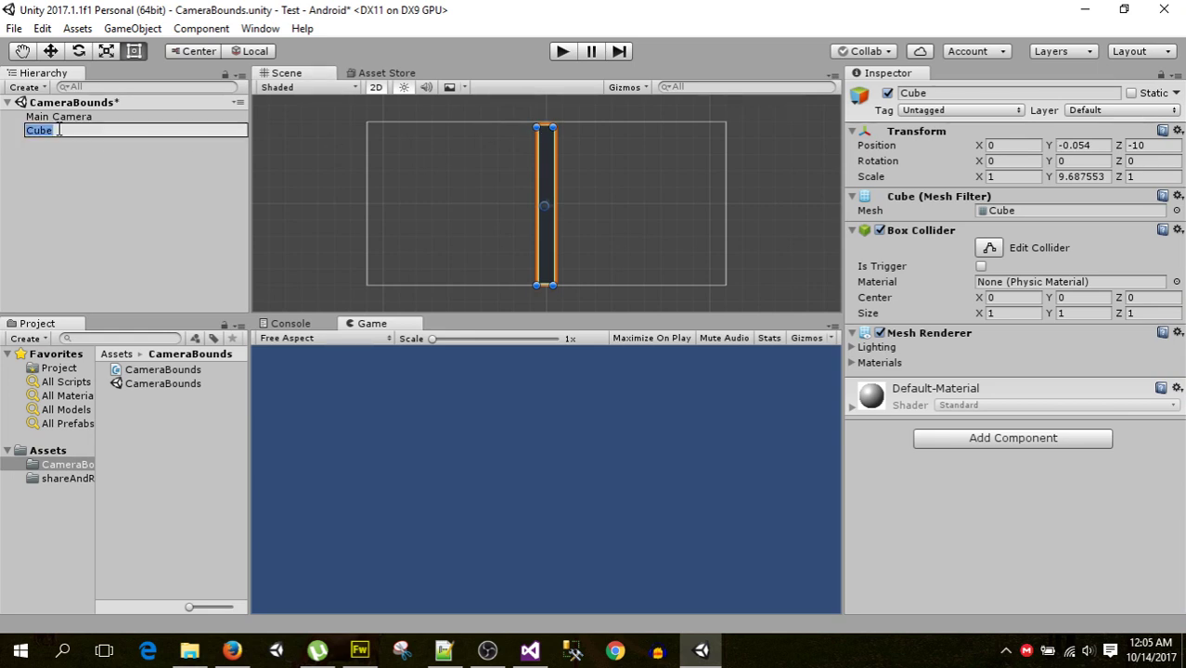
text(left)
click(38, 203)
click(35, 130)
key(ctrl+d)
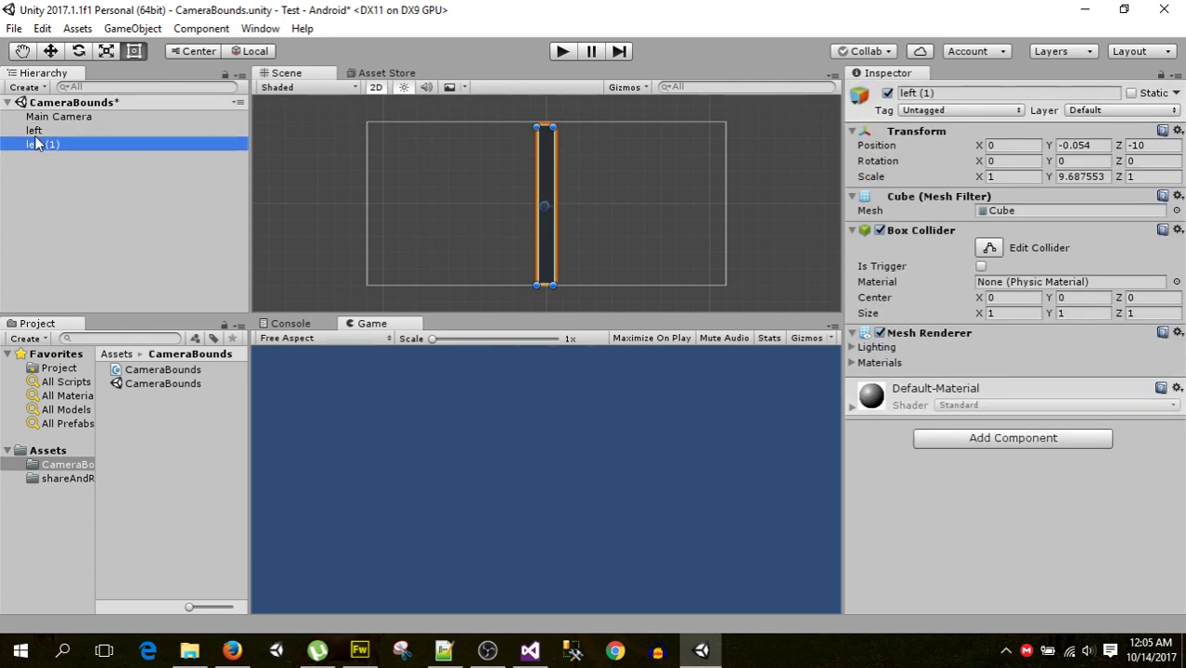
click(54, 144)
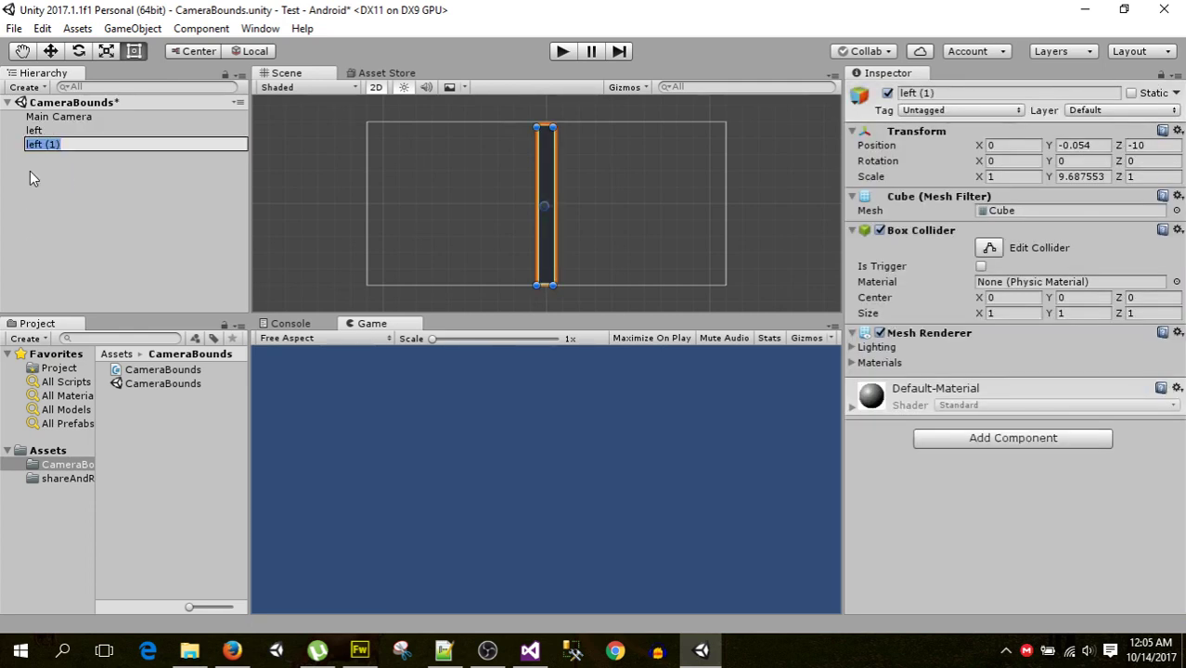
text(Right)
- Move the Right wall to the right, to X 3.49
click(17, 183)
click(51, 52)
click(51, 143)
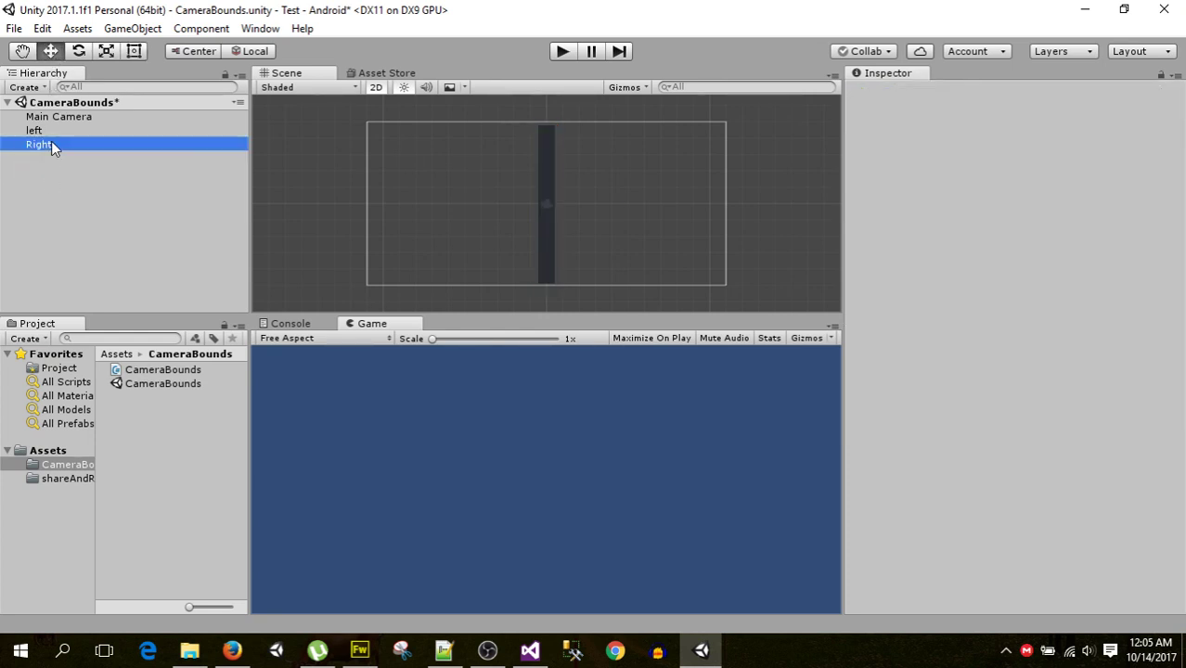
drag(614, 205, 671, 205)
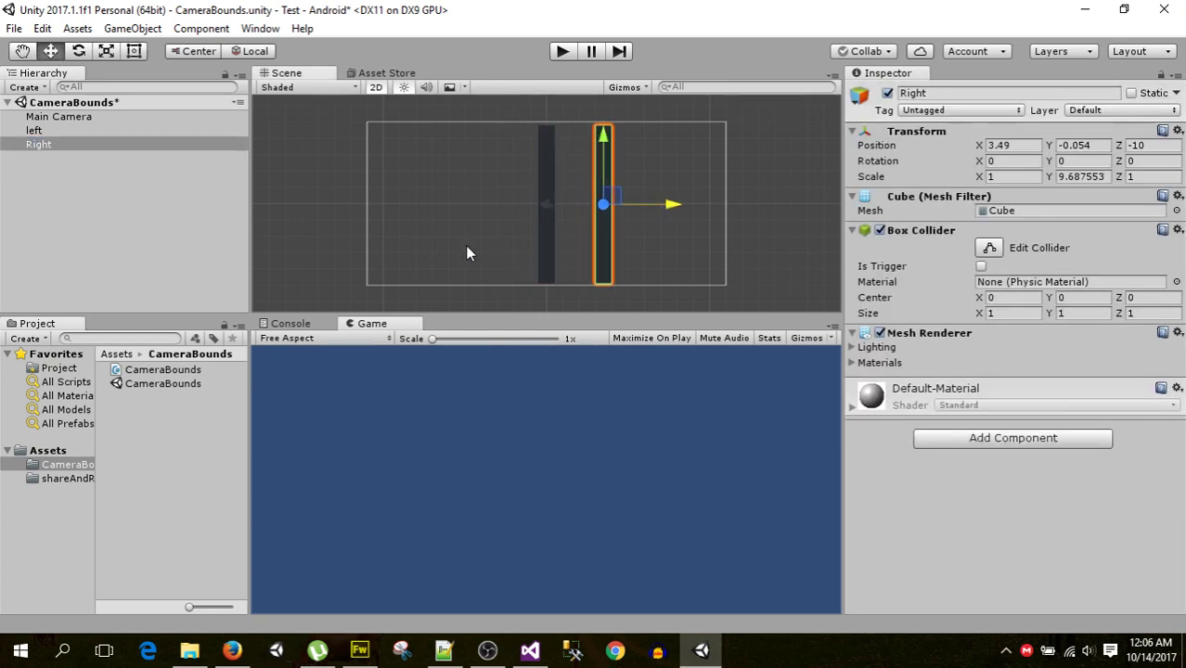
- Assign the Right and left walls to the Main Camera's Camera Bounds Right and Left slots
click(58, 117)
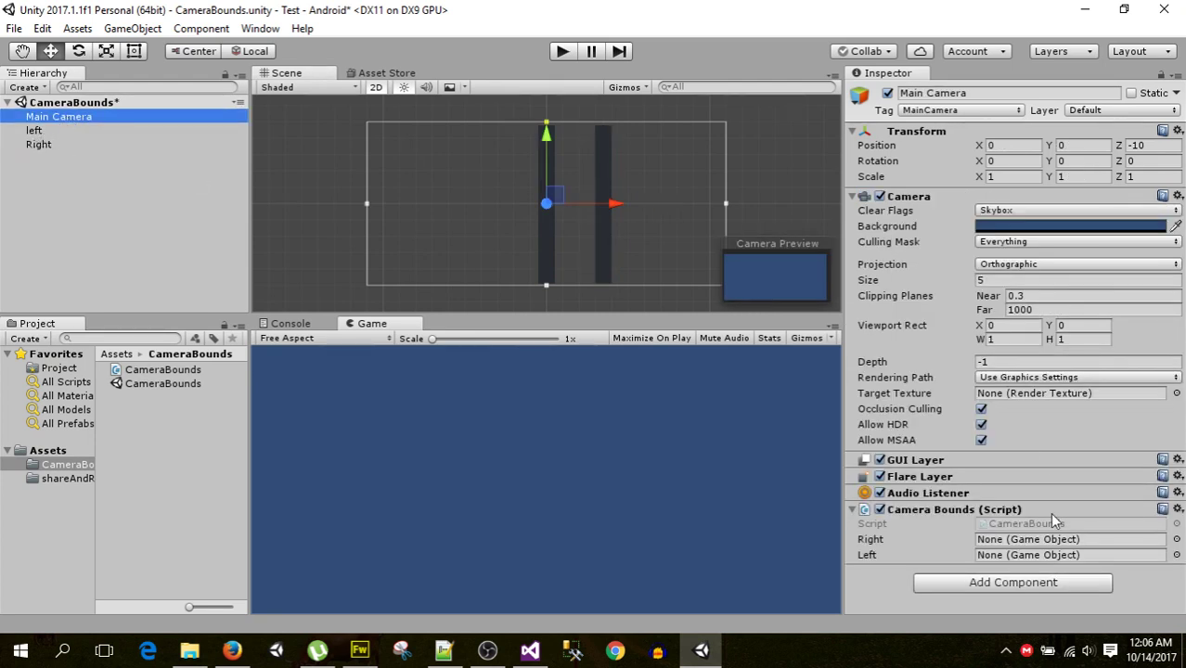
mouse_move(39, 145)
mouse_down()
mouse_move(1041, 561)
mouse_move(1021, 543)
mouse_up()
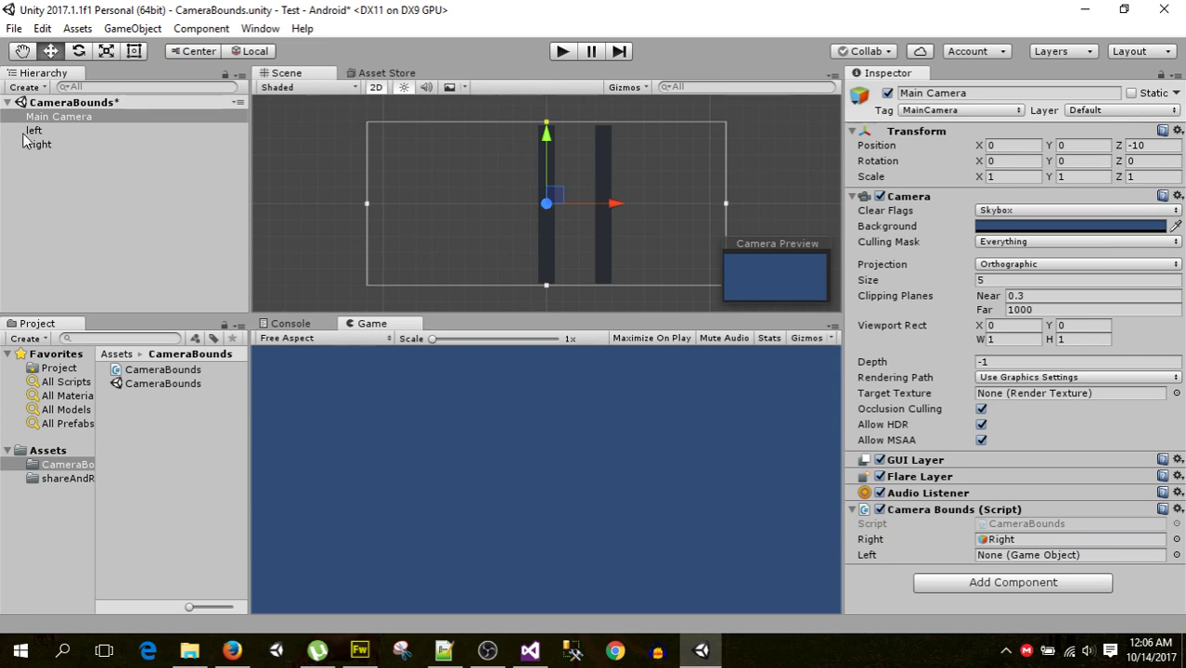
drag(37, 133, 1019, 557)
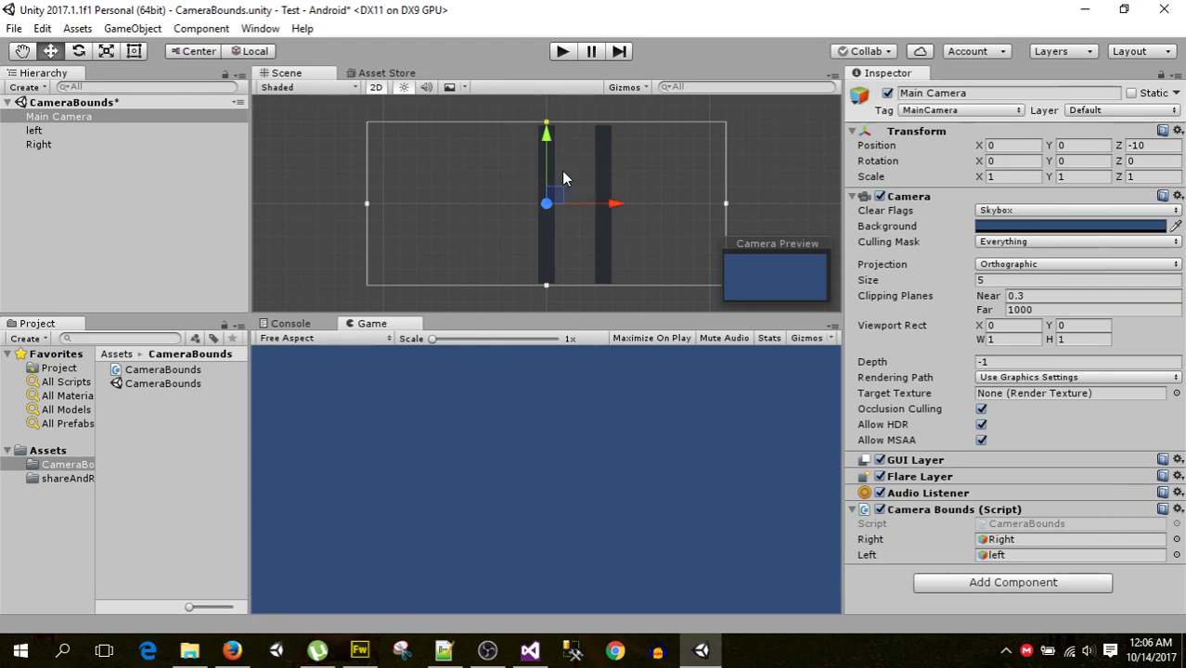
- Run play mode and confirm the walls snap to the camera edges at X -11.65 and 11.65
click(563, 51)
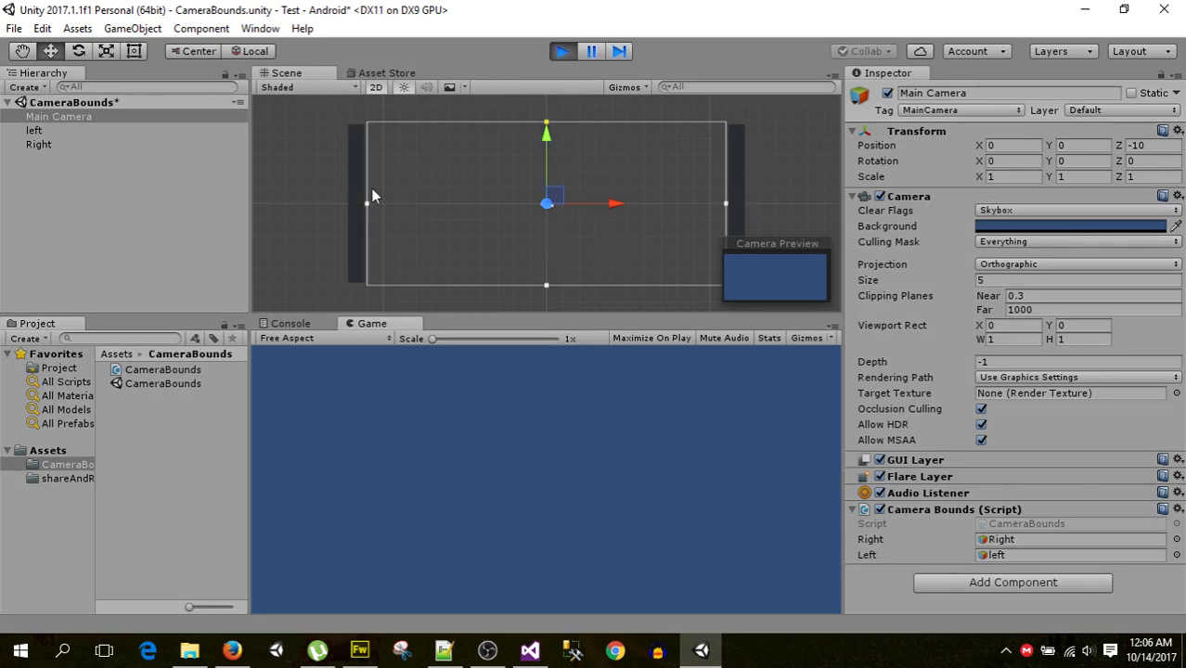
scroll(606, 213, down, 1)
scroll(718, 223, down, 1)
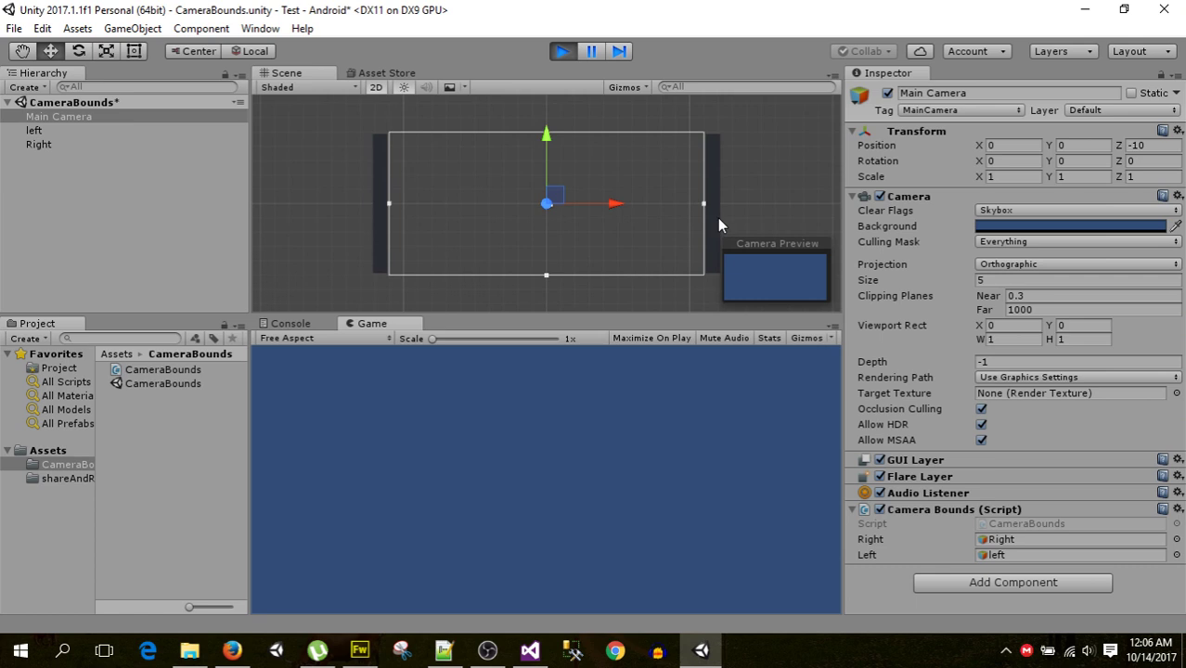
click(714, 153)
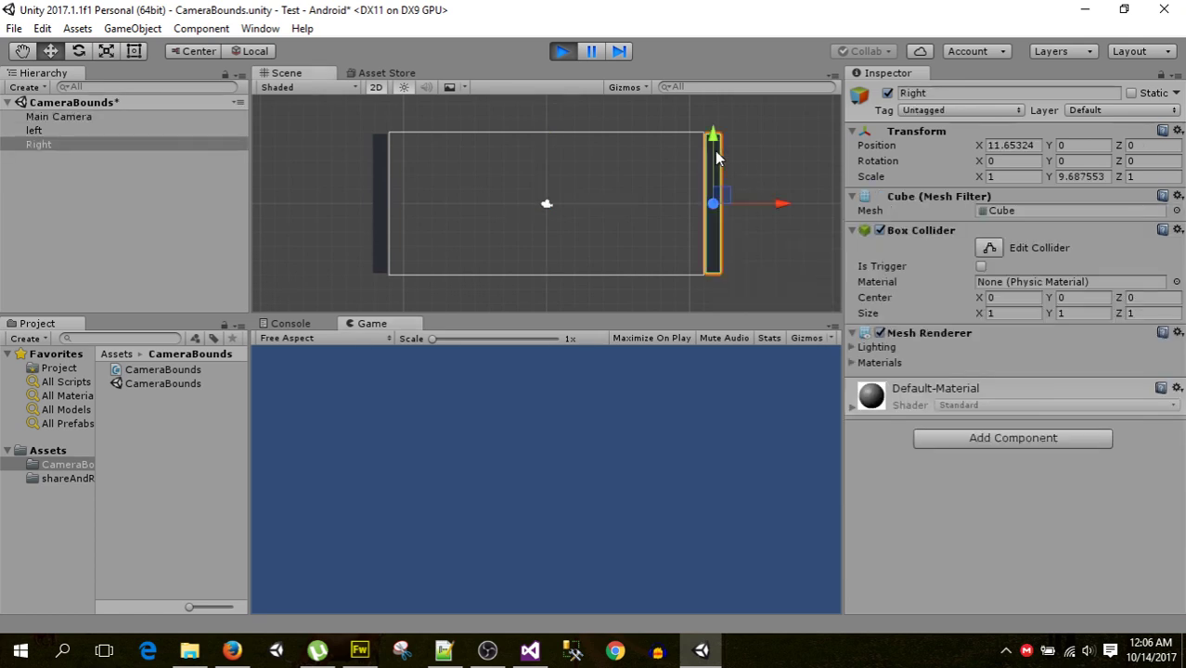
click(380, 166)
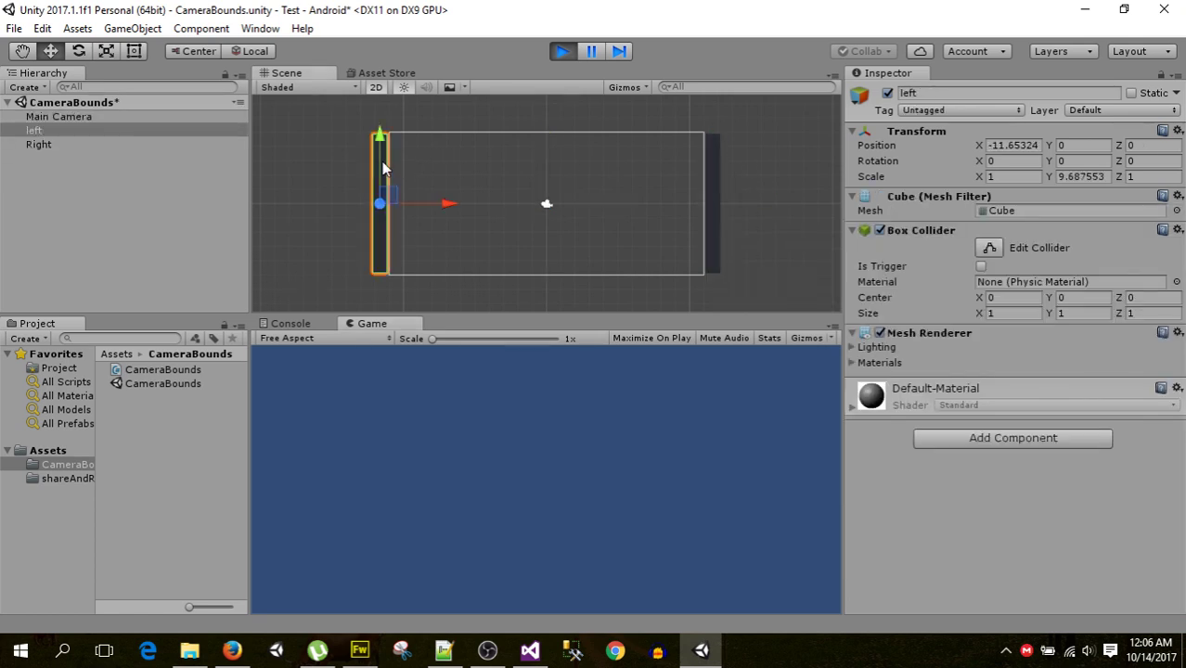
click(498, 286)
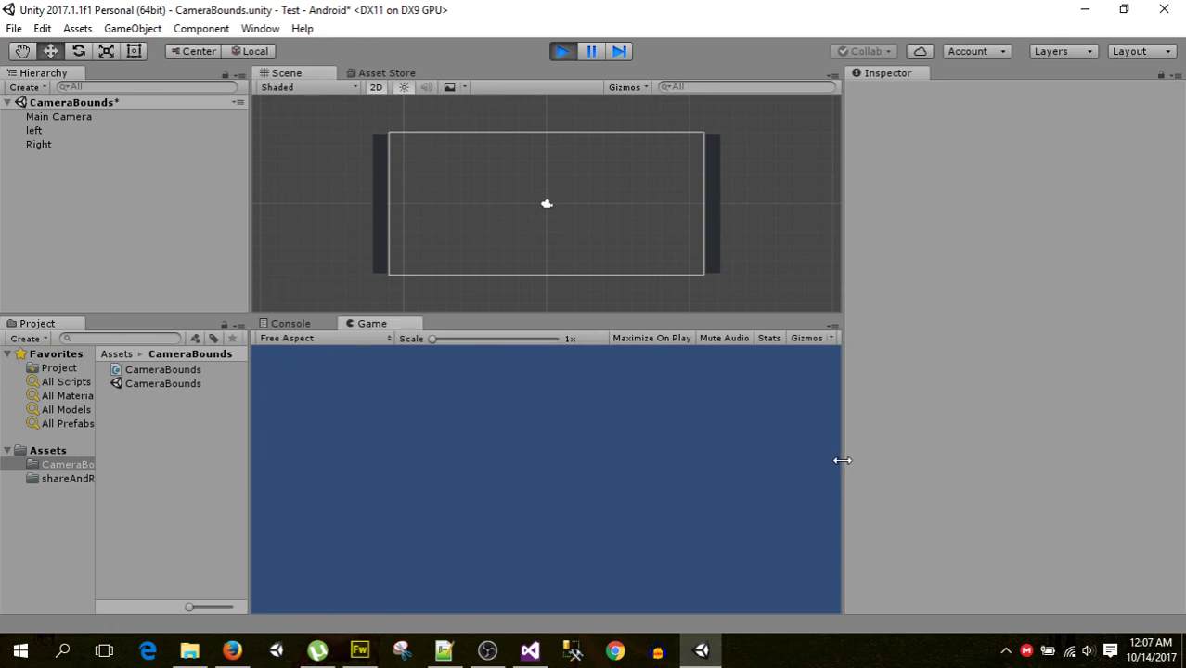
- Widen the Game view and verify the walls move to X -11.83 and 11.83
drag(844, 461, 854, 455)
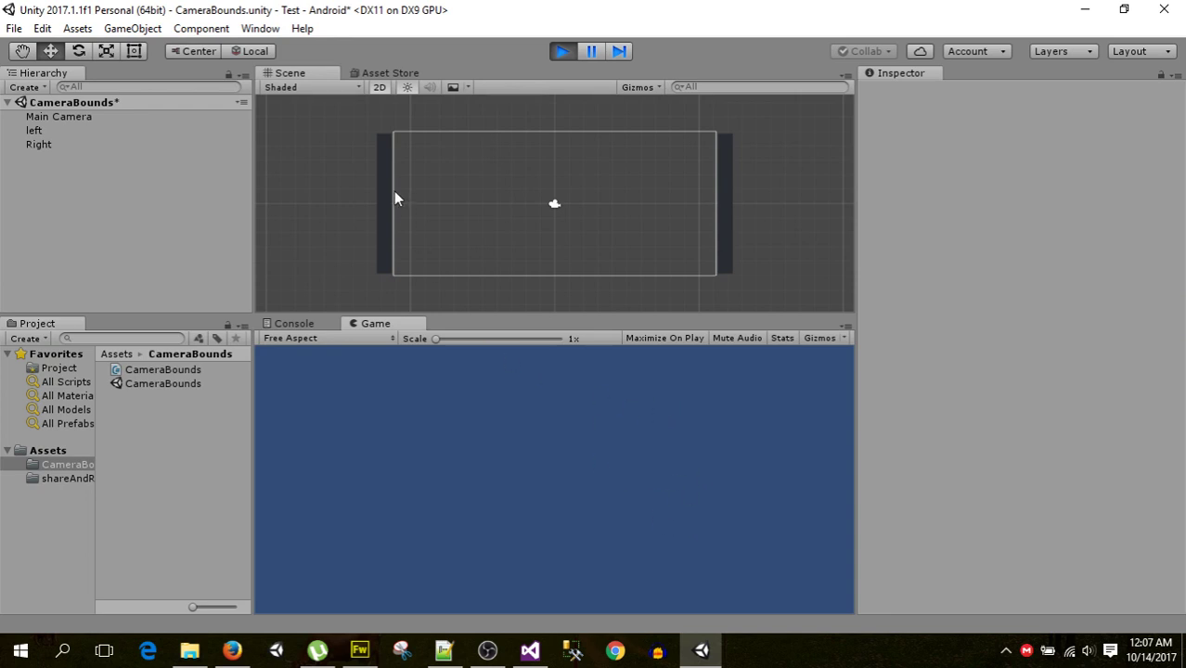
click(382, 164)
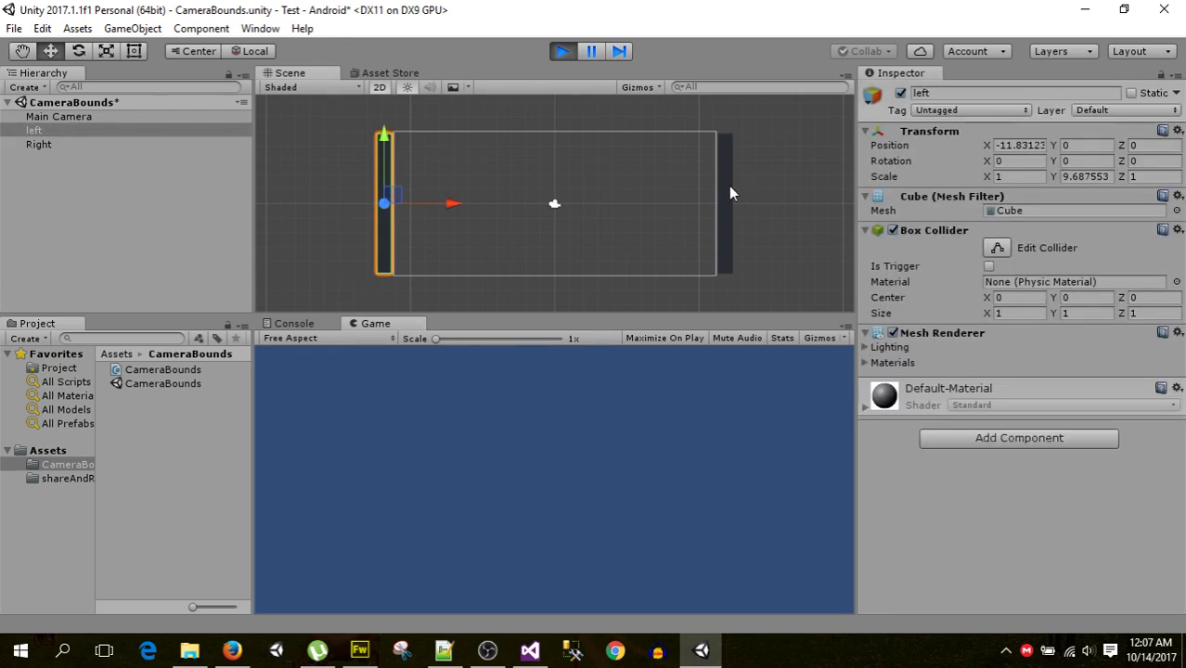
click(728, 192)
click(379, 182)
click(723, 213)
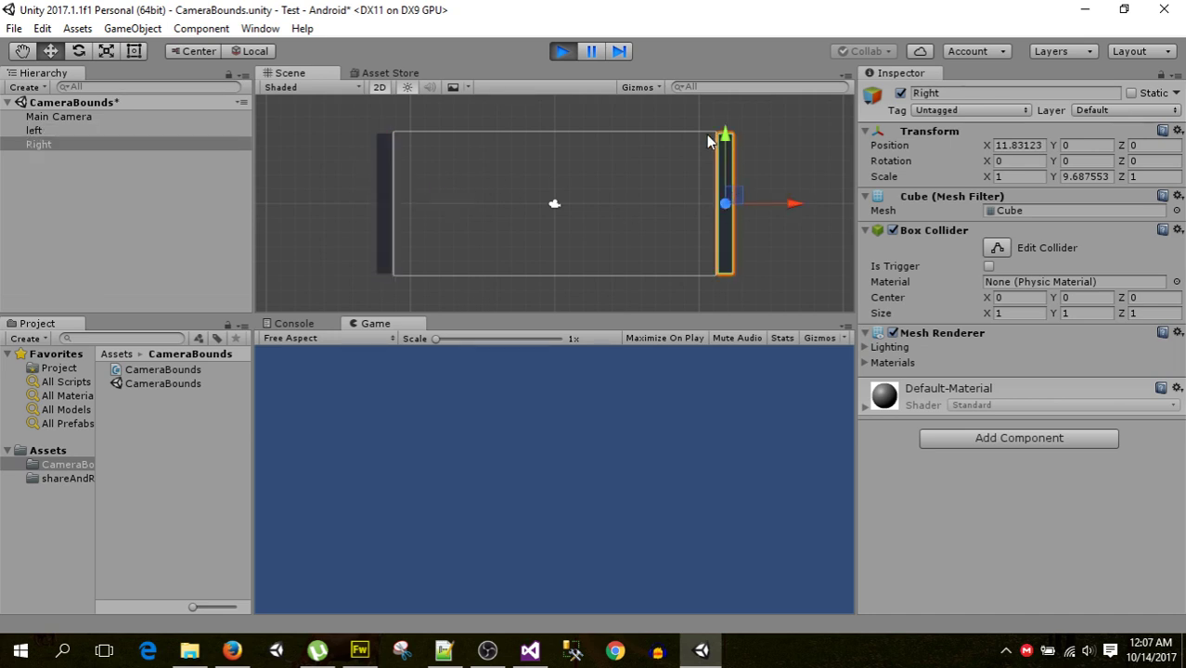